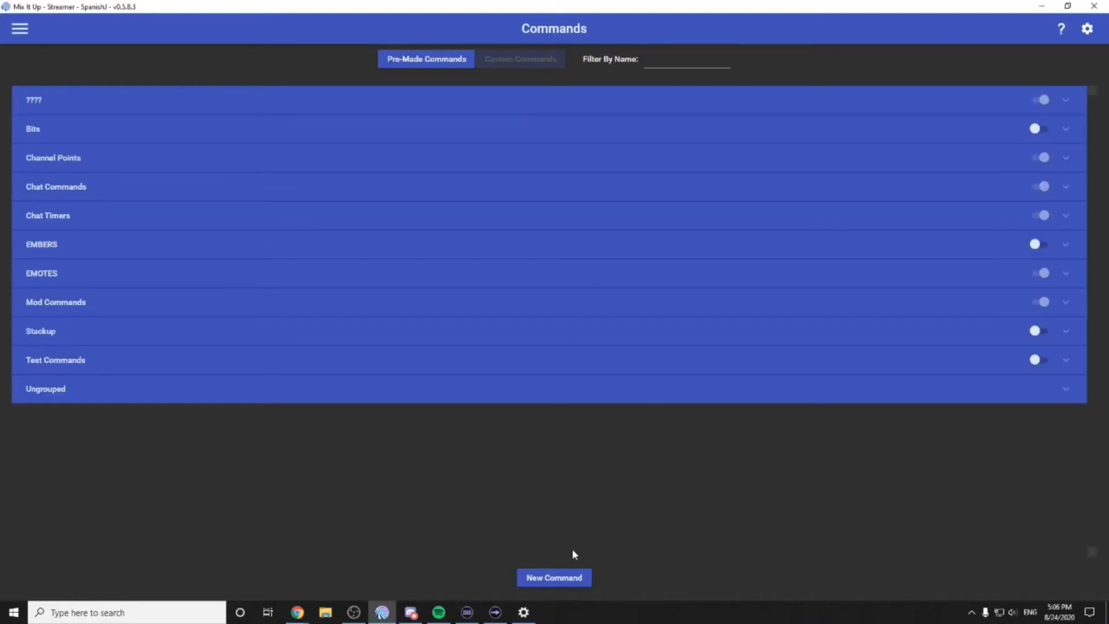
# - Create a new command named Test Chat Command in the Socials group with the chat trigger Instagram
pyautogui.click(572, 579)
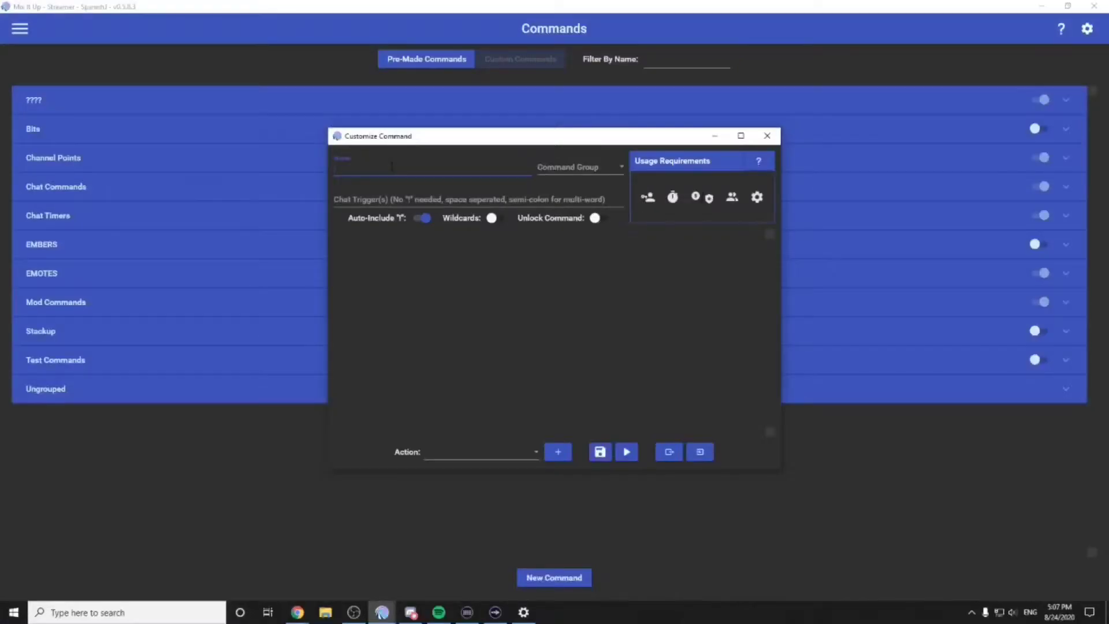
pyautogui.write('est Chat Command')
pyautogui.click(575, 169)
pyautogui.scroll(-3, 575, 248)
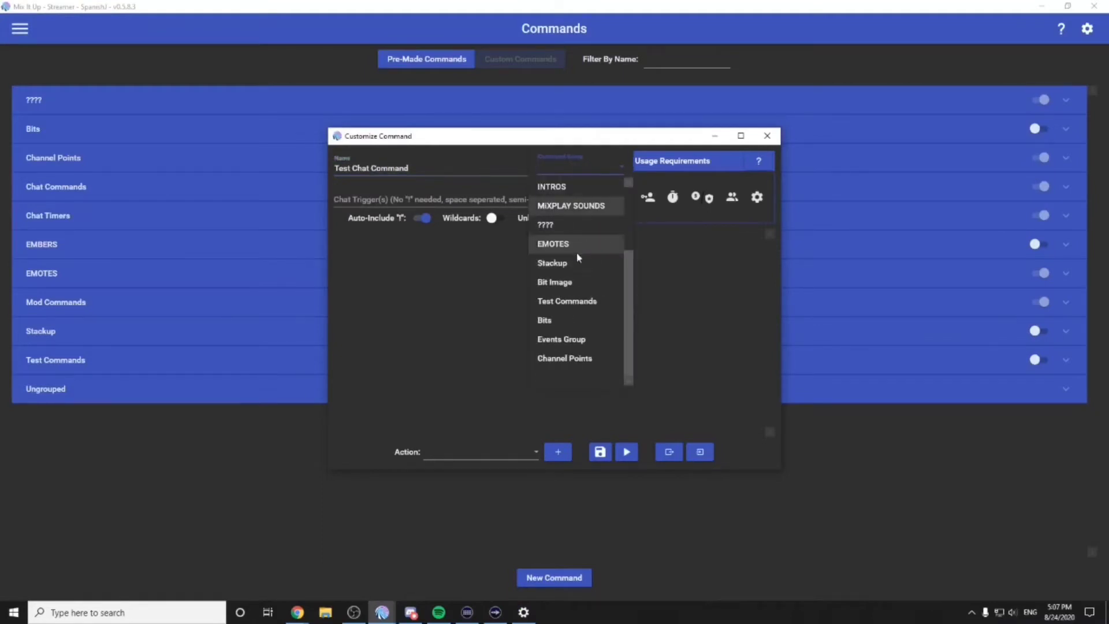
pyautogui.click(508, 335)
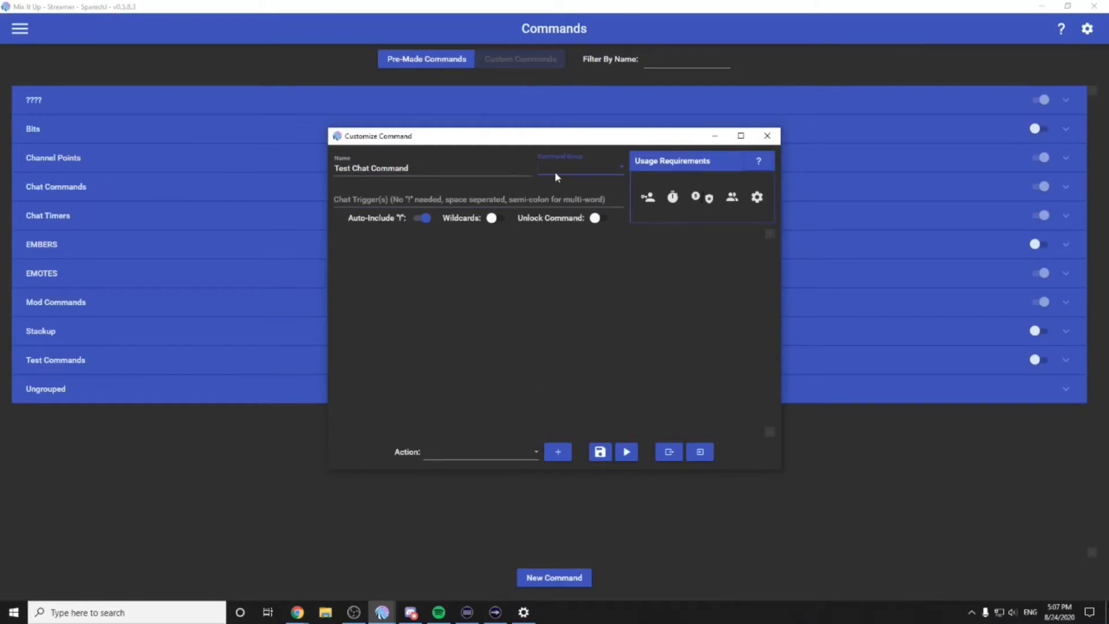
pyautogui.write('Test')
pyautogui.press('BackSpace')
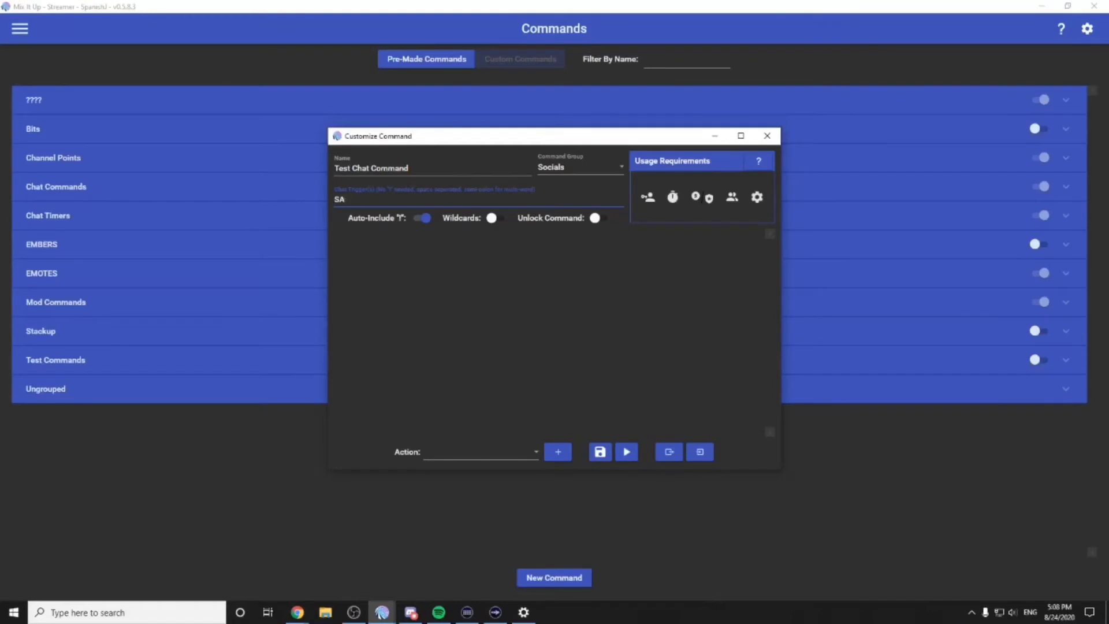
pyautogui.write('am')
# - Add a Chat Message action reading "Follow me on Instagram" followed by the streamer's Instagram profile link
pyautogui.click(484, 457)
pyautogui.scroll(-1, 440, 370)
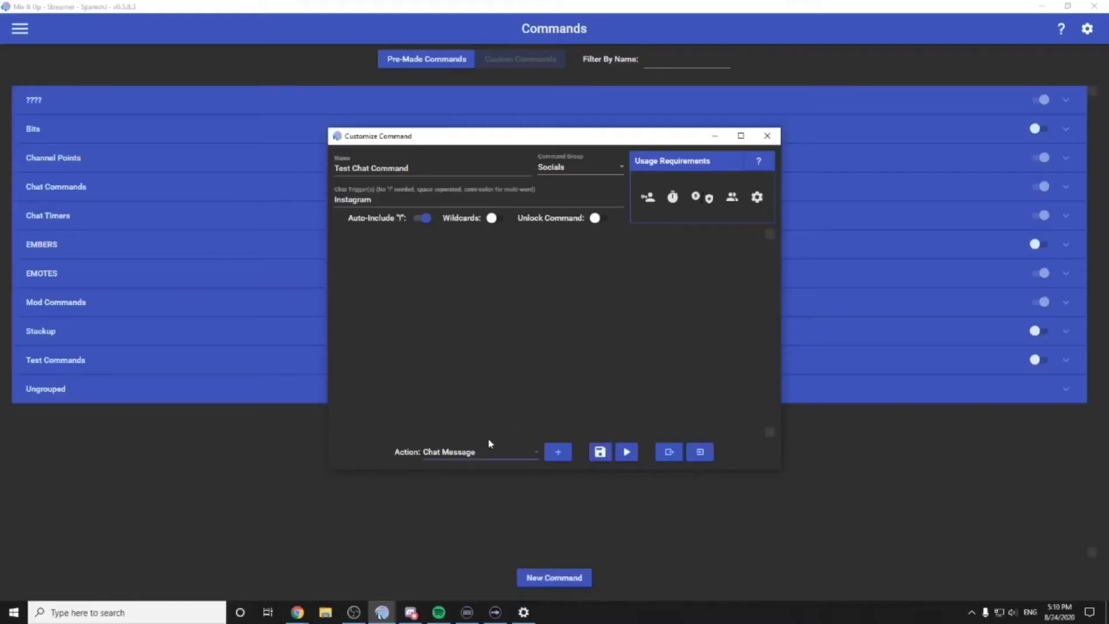
pyautogui.click(558, 453)
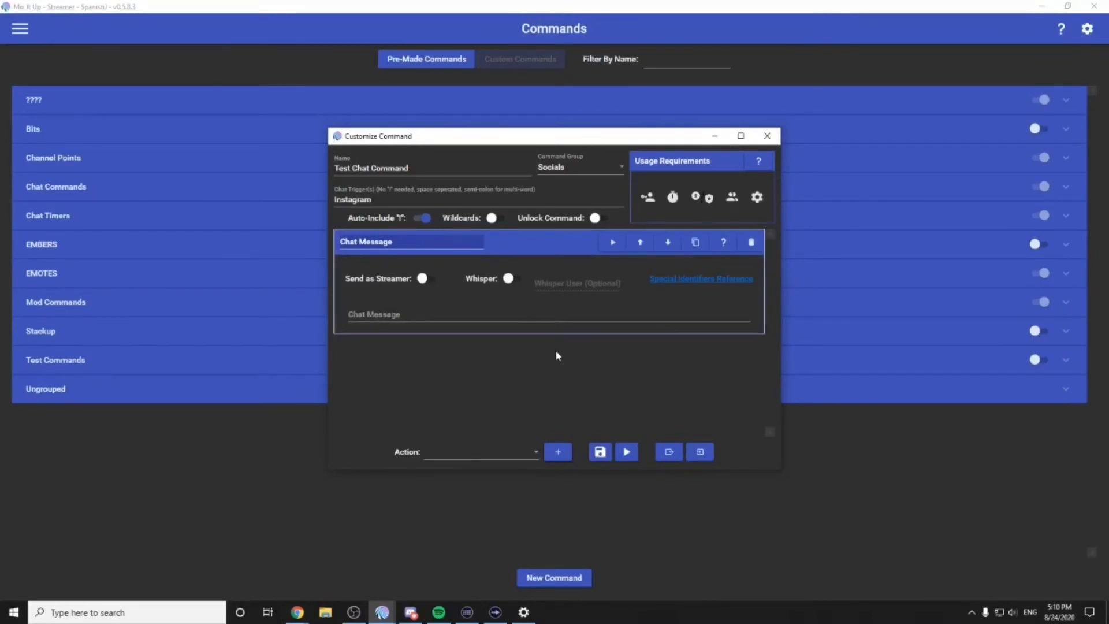
pyautogui.click(406, 313)
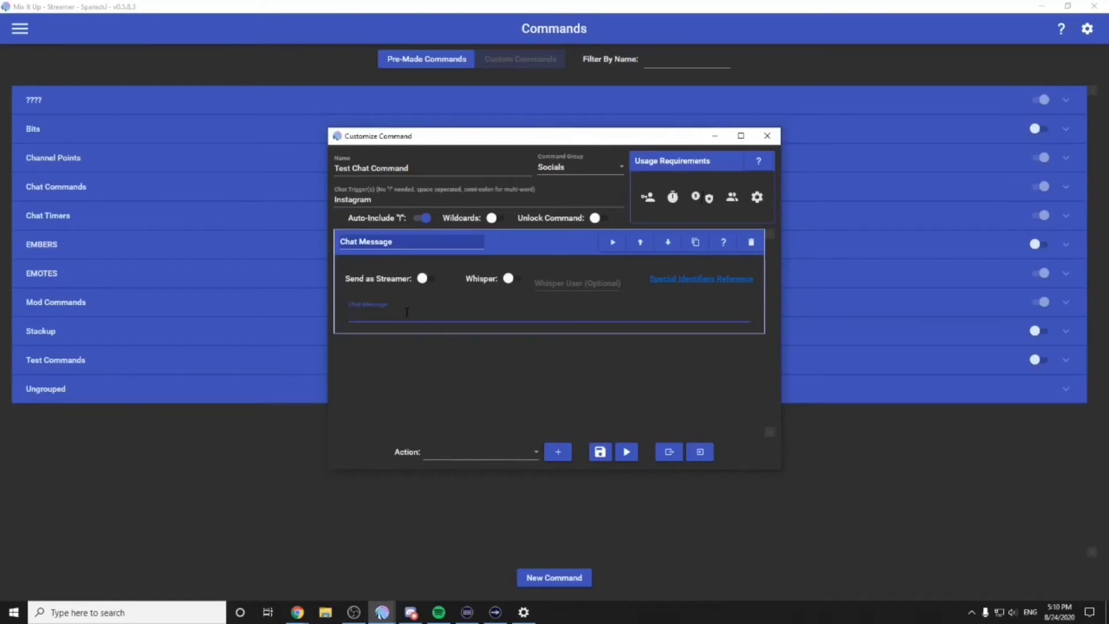
pyautogui.write('Follow me on Instagram http://instagram.com/IamSpanishJ')
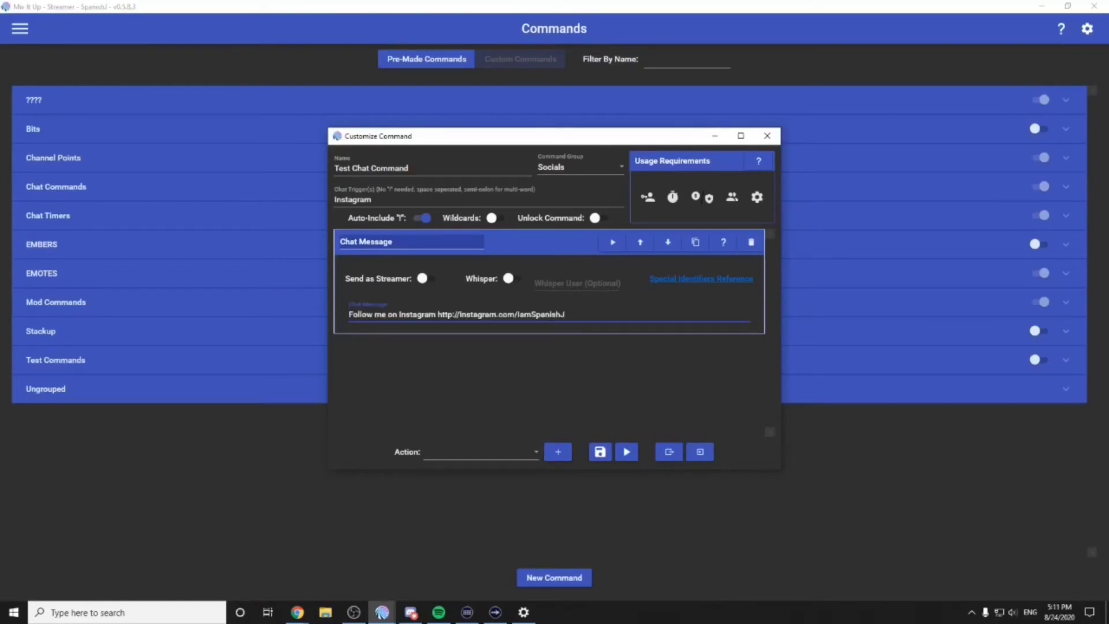
# - Try the Send as Streamer and Whisper options of the chat message, switching each on and back off
pyautogui.click(423, 281)
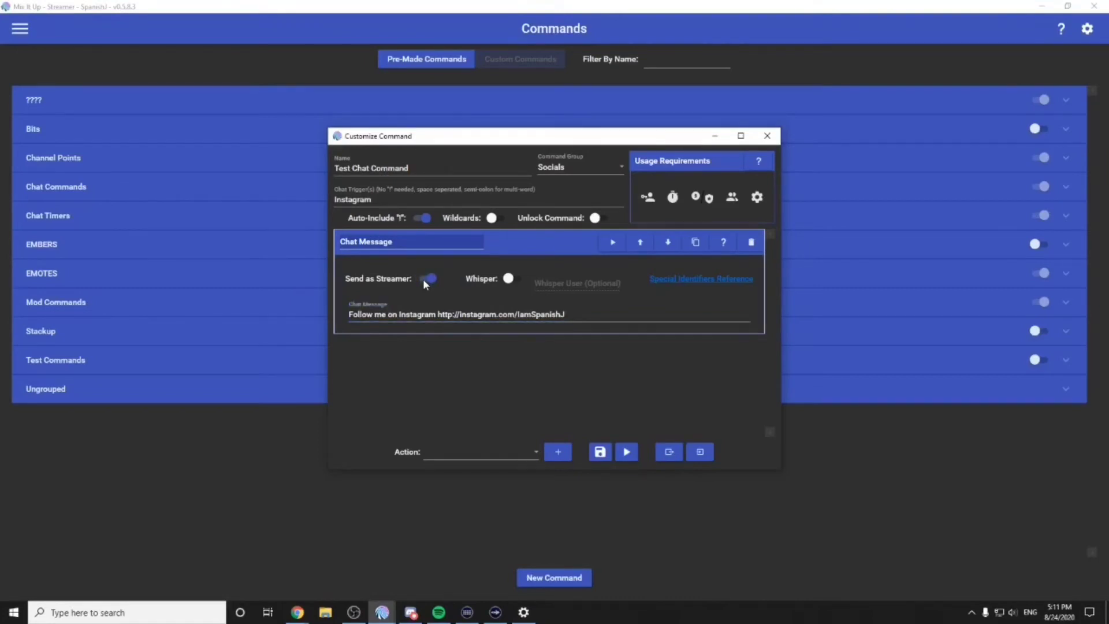
pyautogui.click(422, 278)
pyautogui.click(508, 278)
pyautogui.click(511, 278)
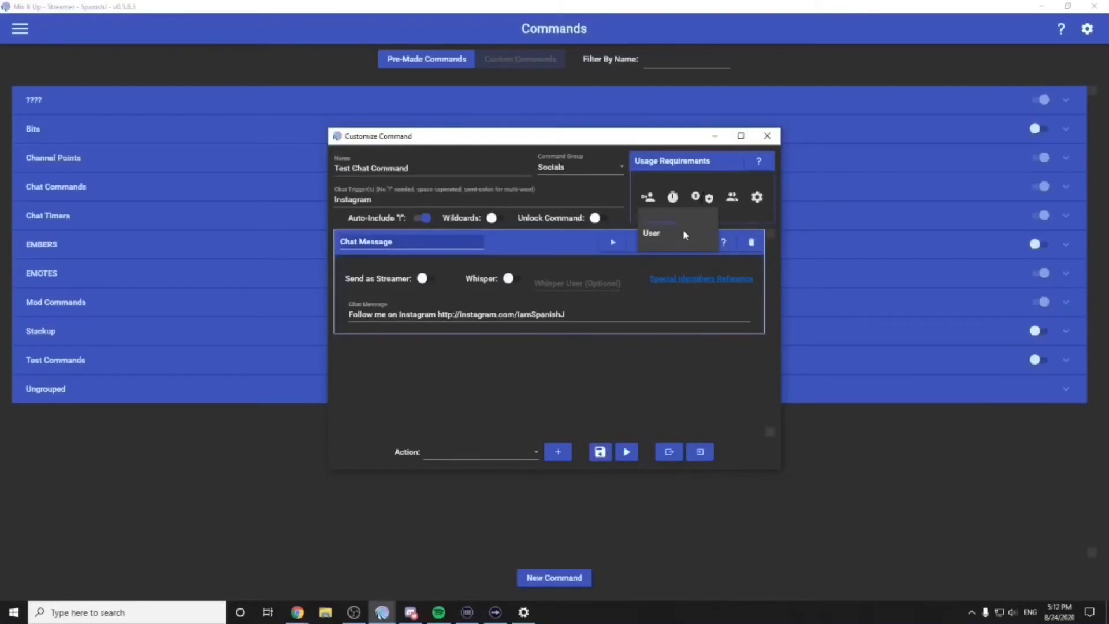
# - Set the command's role requirement to Follower and look at its cooldown settings
pyautogui.click(682, 230)
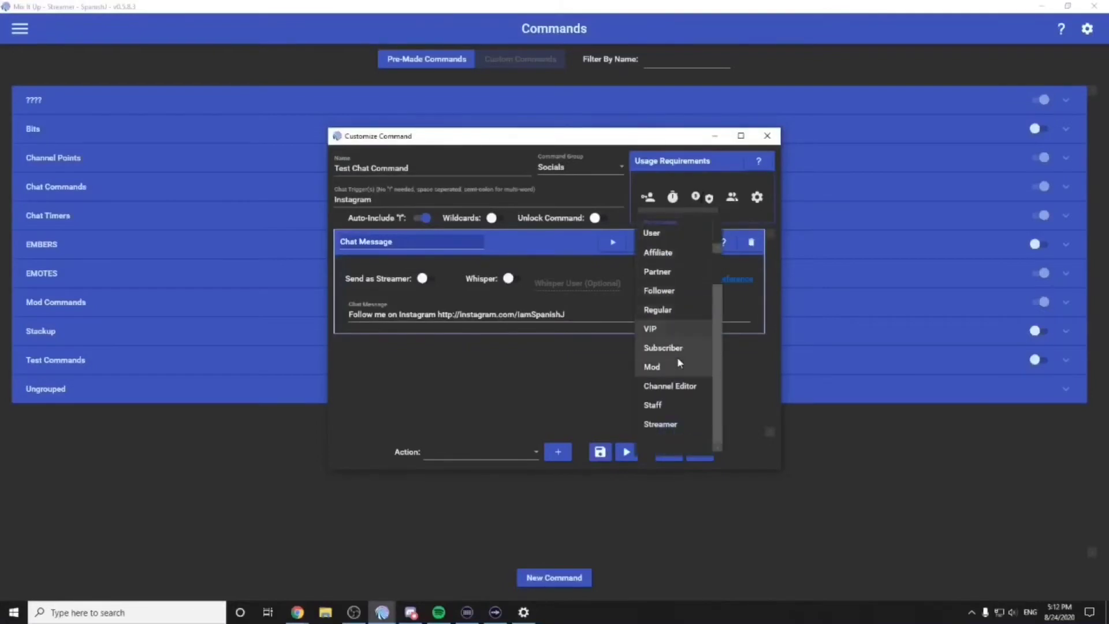
pyautogui.scroll(1, 677, 370)
pyautogui.click(660, 233)
pyautogui.click(660, 234)
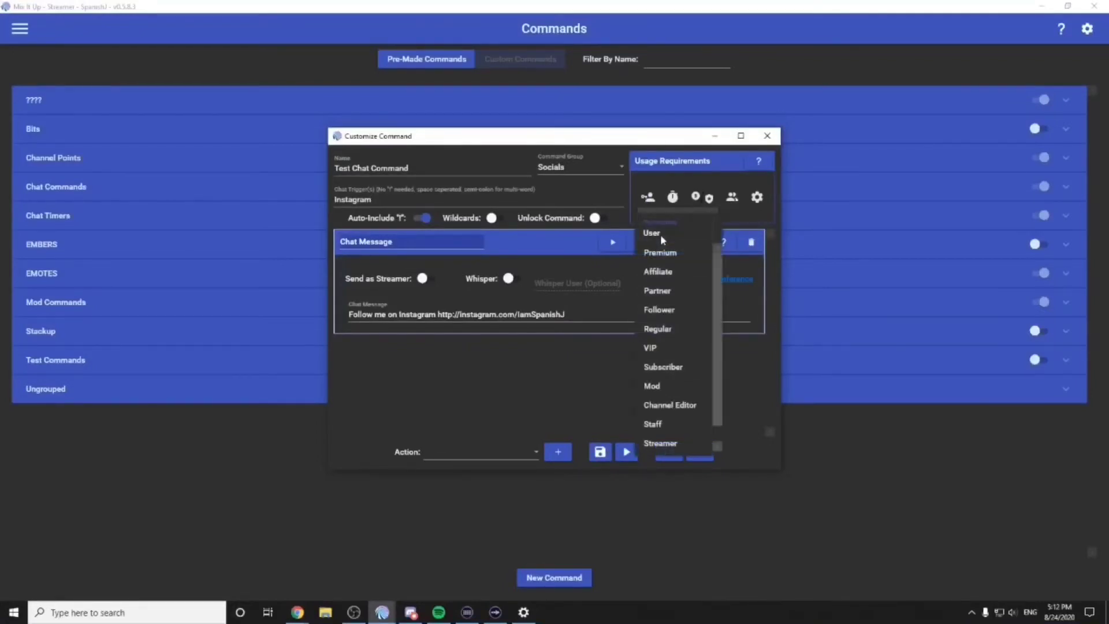
pyautogui.click(664, 310)
pyautogui.click(674, 202)
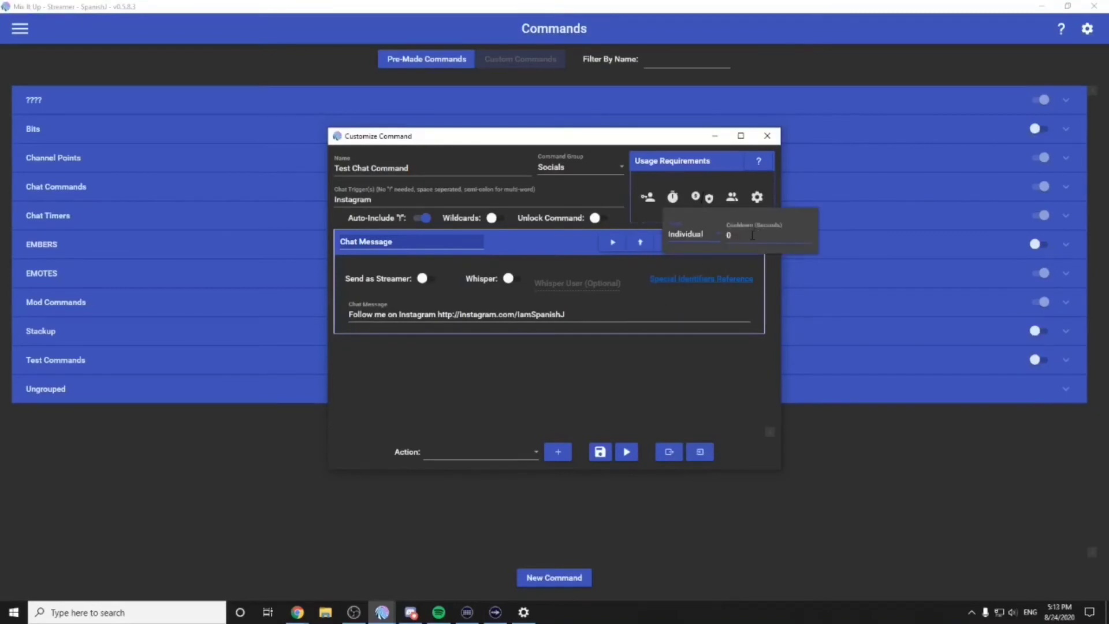
pyautogui.click(673, 356)
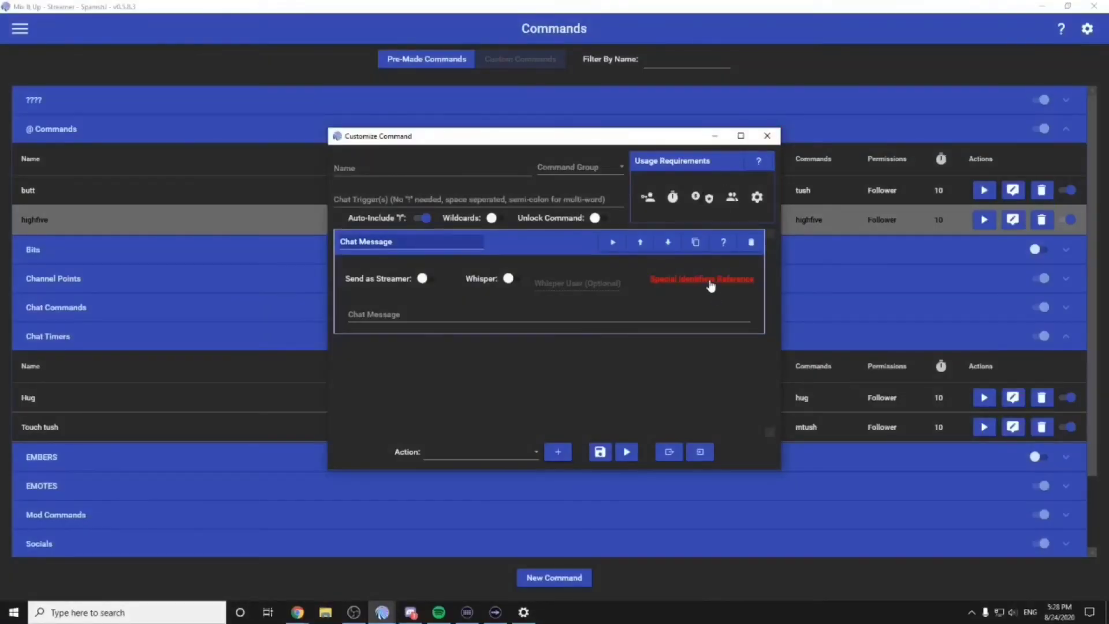
# - Copy $username from the User section of the Special Identifiers reference and start the new command's chat message with "$username hugs"
pyautogui.click(710, 287)
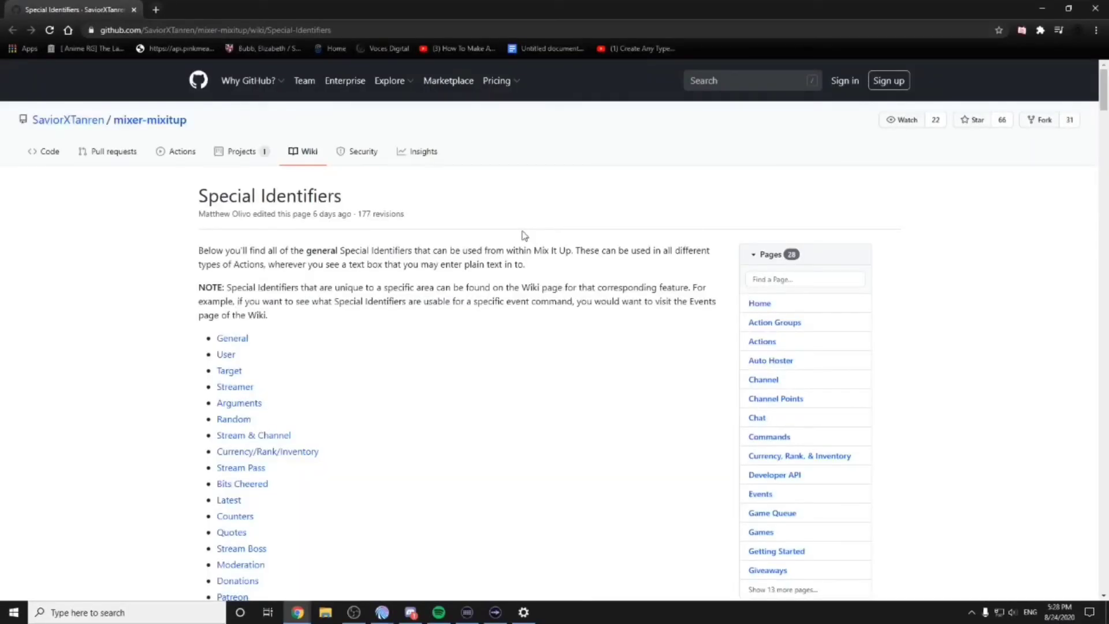
pyautogui.click(233, 360)
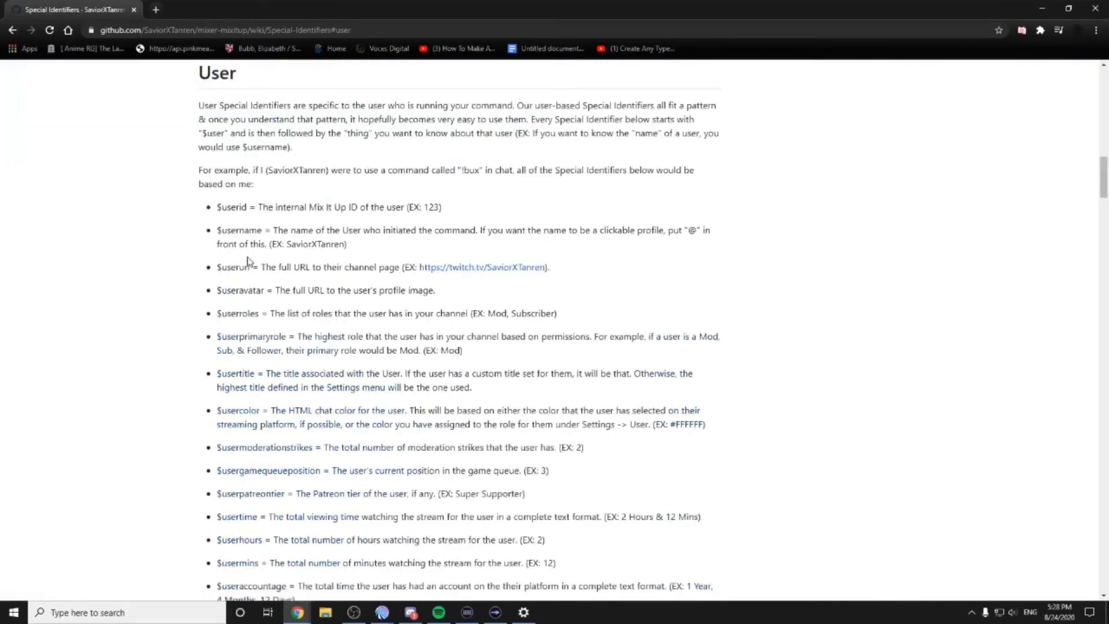
pyautogui.moveTo(263, 232); pyautogui.dragTo(218, 230)
pyautogui.hotkey('ctrl', 'c')
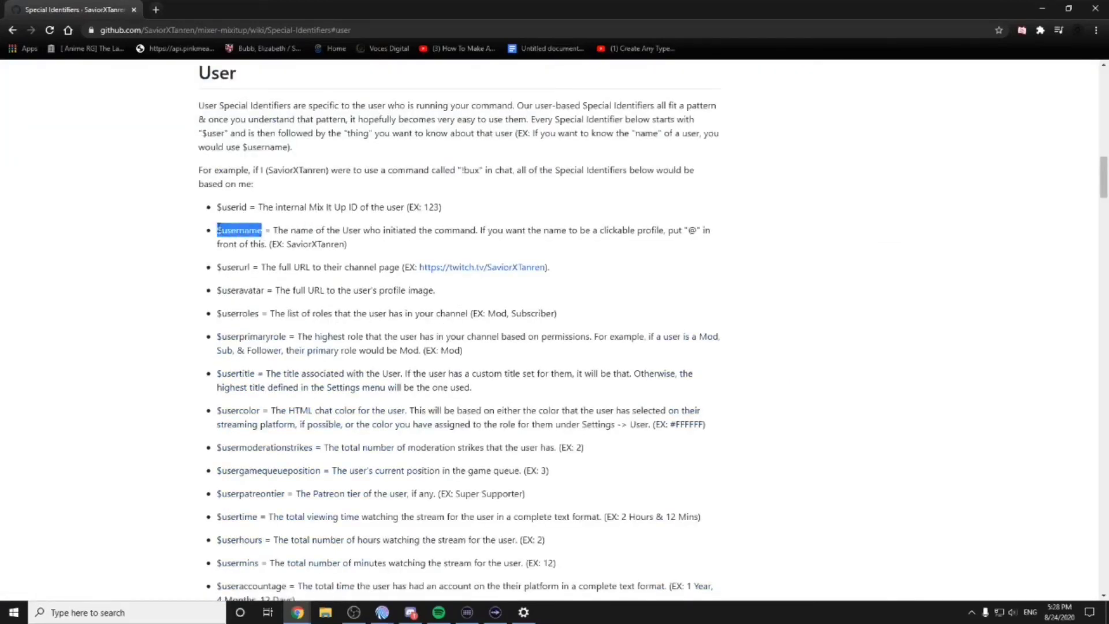
pyautogui.hotkey('alt', 'Tab')
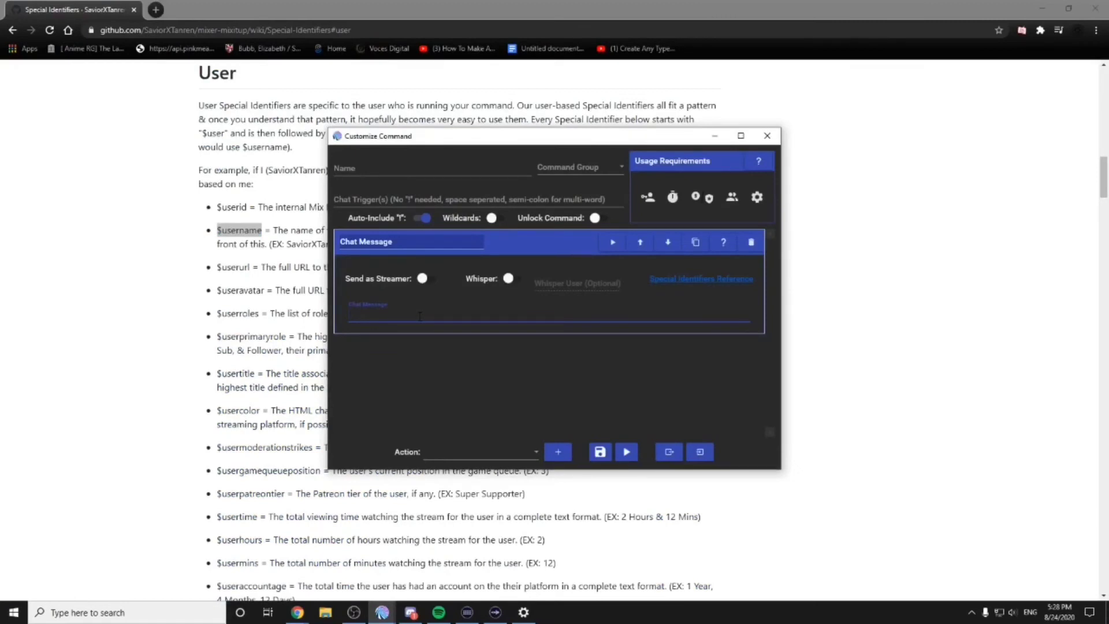
pyautogui.hotkey('ctrl', 'v')
pyautogui.write('hug')
# - Copy $targetusername from the reference's Target section and complete the chat message with "$targetusername so freakin hard!"
pyautogui.click(177, 423)
pyautogui.scroll(10, 230, 370)
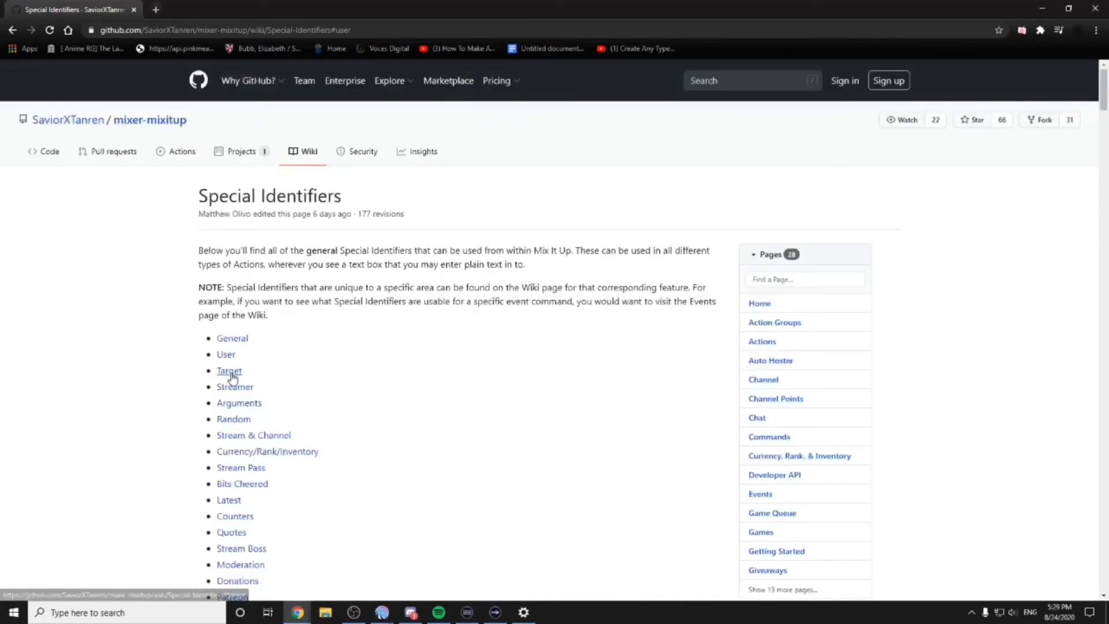
pyautogui.click(230, 372)
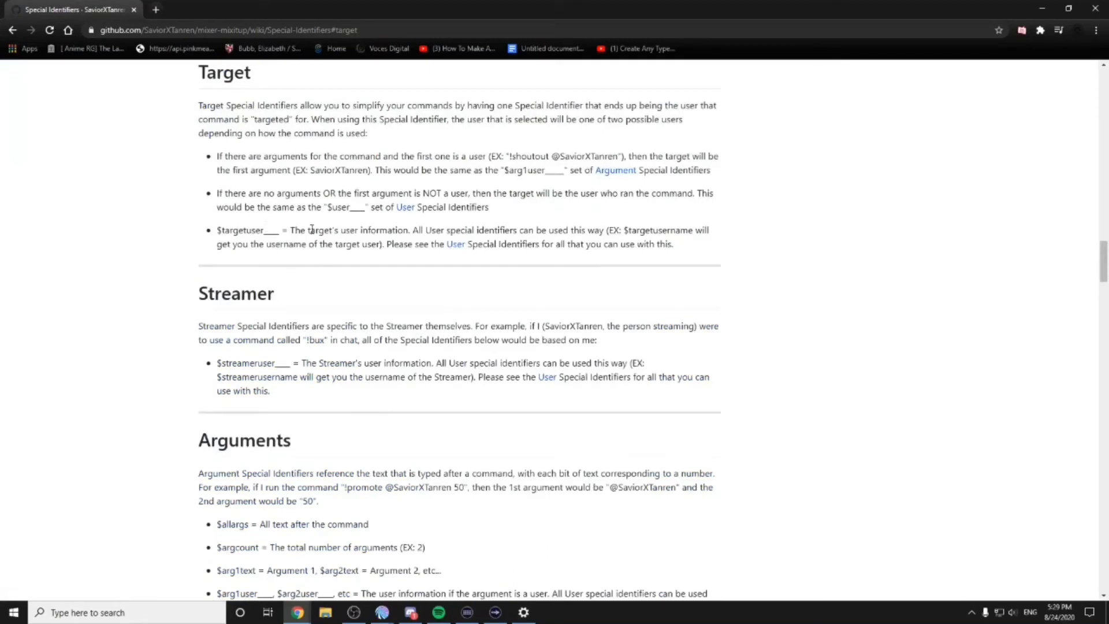
pyautogui.moveTo(623, 230); pyautogui.dragTo(694, 227)
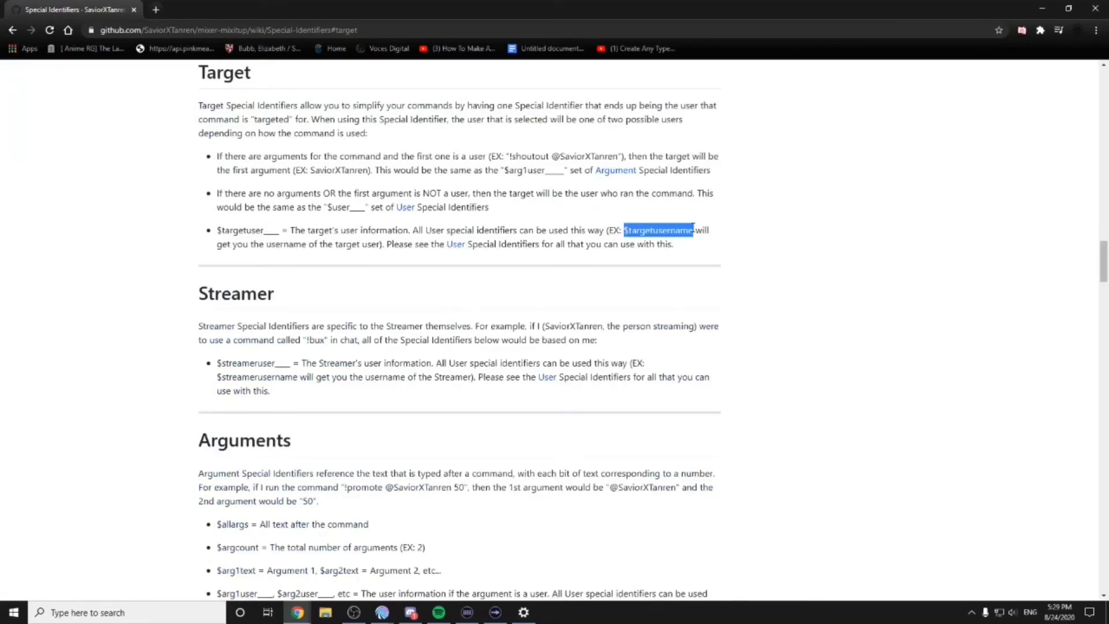
pyautogui.hotkey('alt', 'Tab')
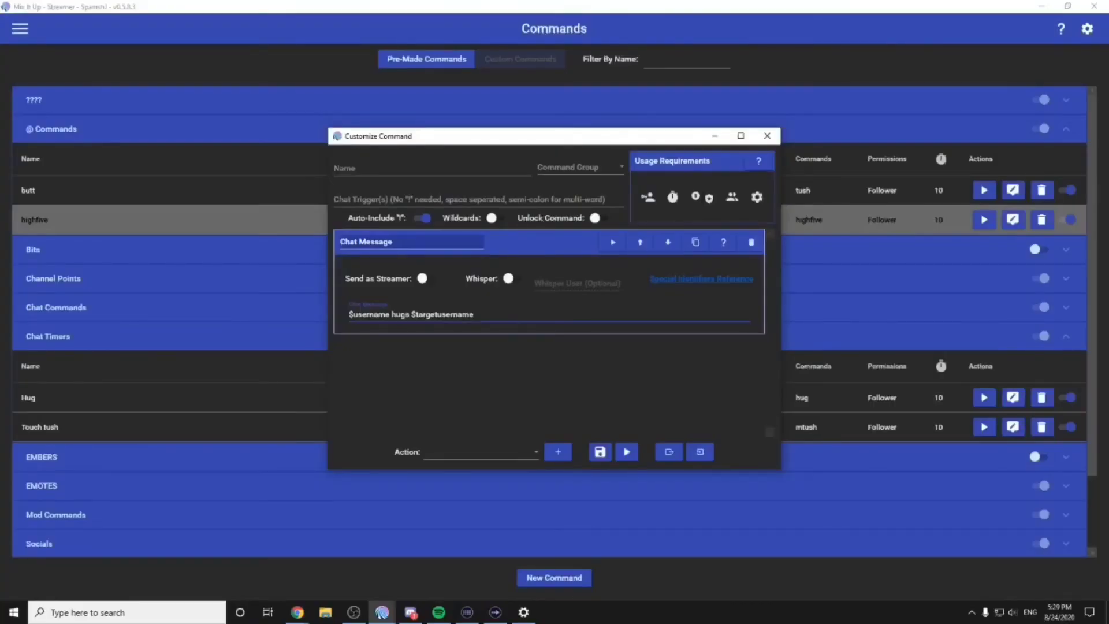
pyautogui.write('so freakin hard!')
# - Name the command Hugs and assign it to the @ Commands group
pyautogui.click(463, 166)
pyautogui.write('Hugs')
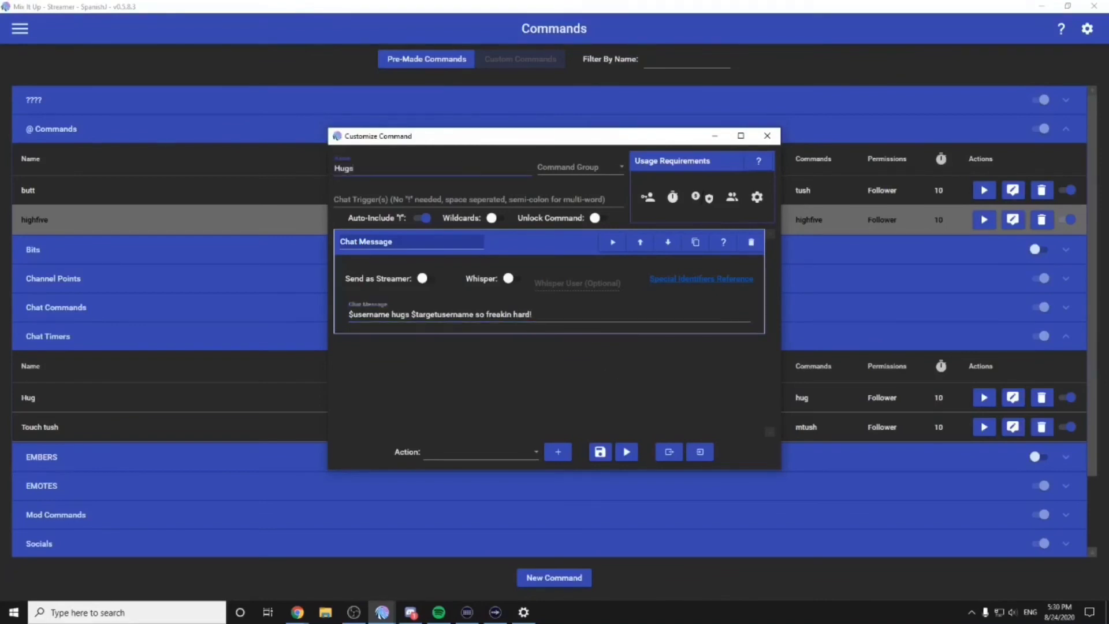
pyautogui.click(577, 167)
pyautogui.scroll(-3, 575, 347)
pyautogui.click(583, 360)
# - Set the chat trigger to hugss and save the command
pyautogui.click(413, 202)
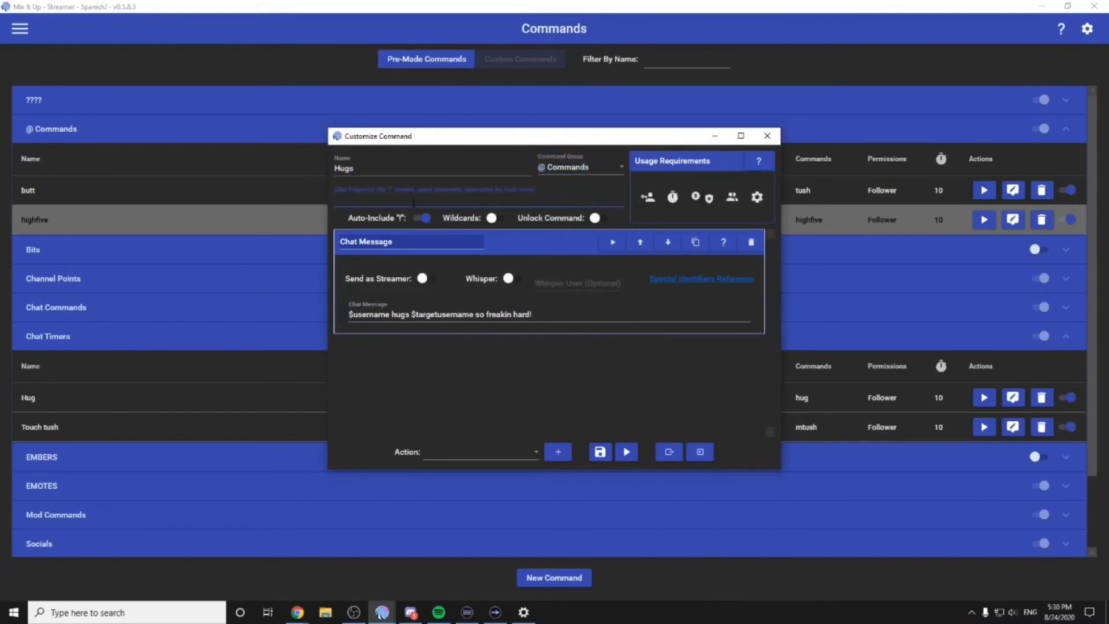
pyautogui.write('hugss')
pyautogui.click(601, 452)
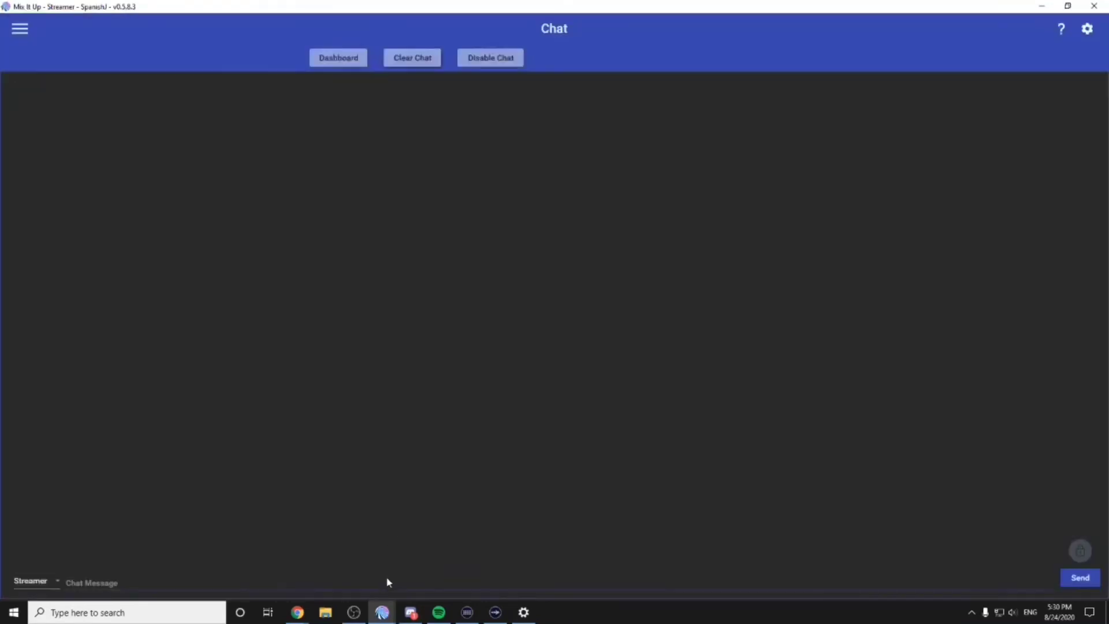
# - Test the command by sending !hugss with a mention of another user in the chat as Streamer
pyautogui.click(386, 582)
pyautogui.write('!hugs')
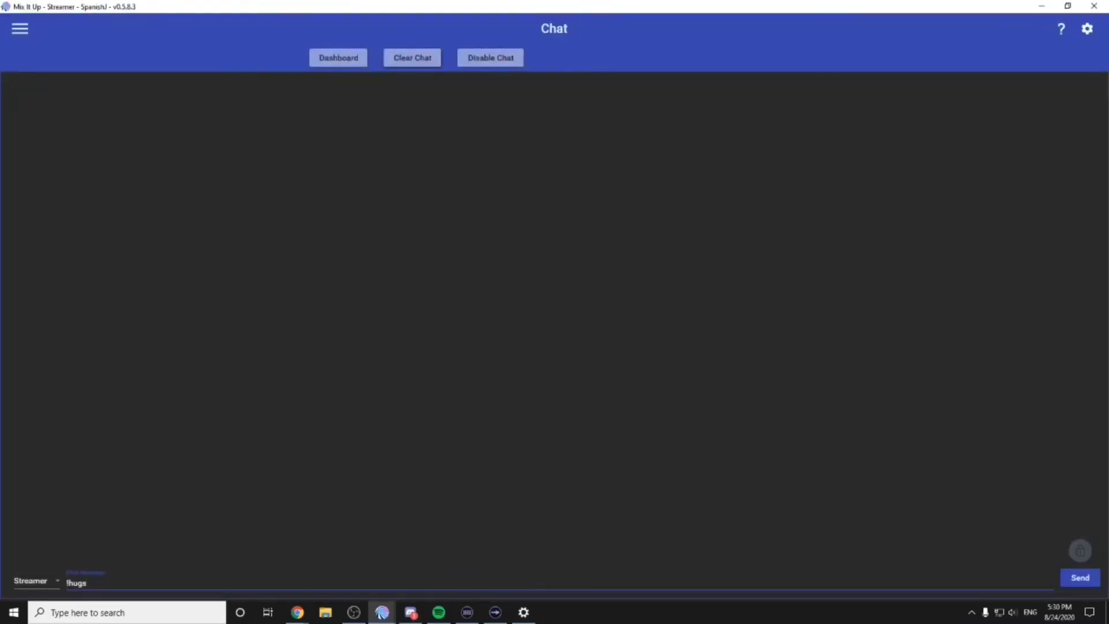
pyautogui.write(' @BauserJr')
pyautogui.press('Return')
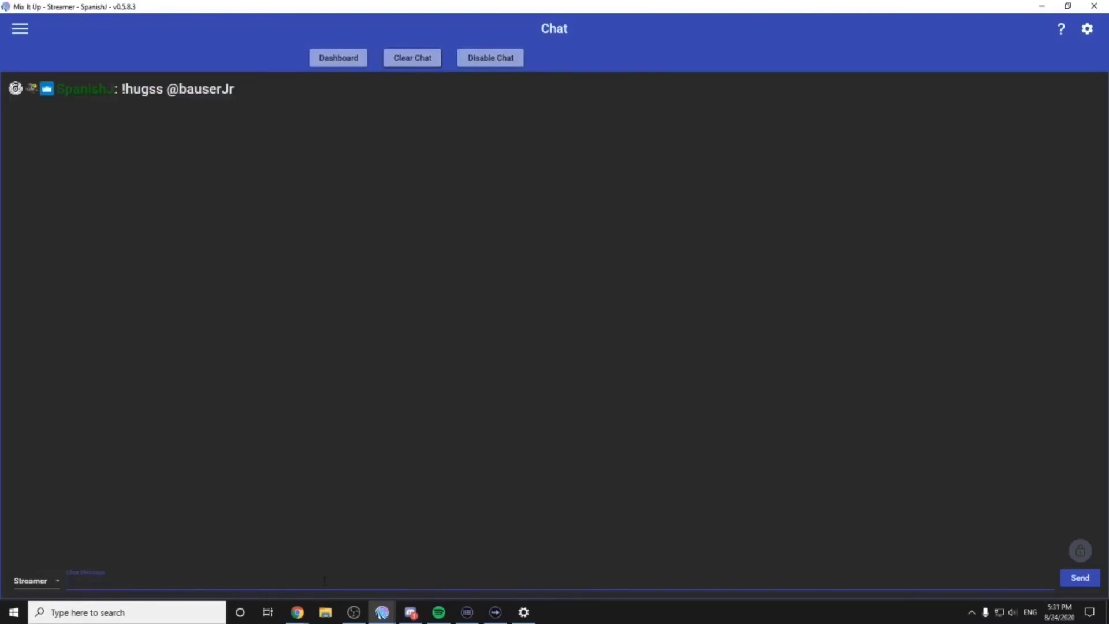